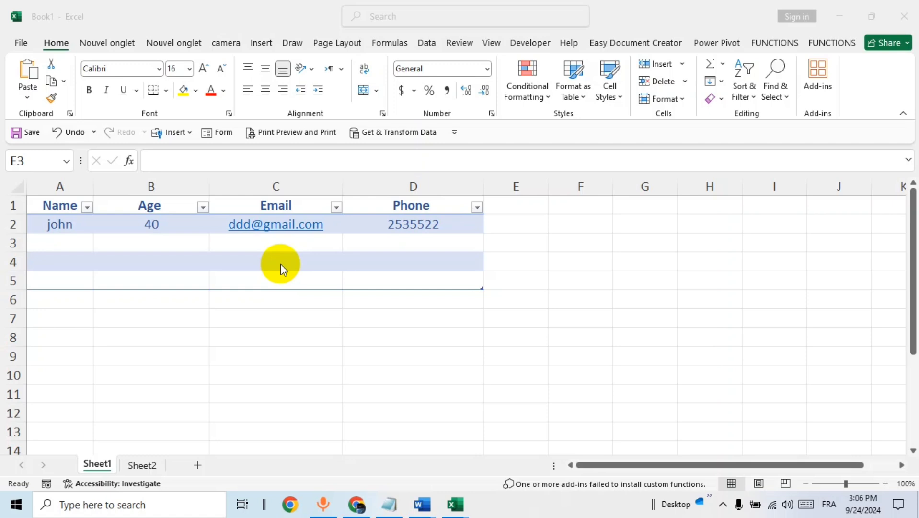
# - Select a cell inside the existing table, open its data form, and start a new record
pyautogui.click(214, 246)
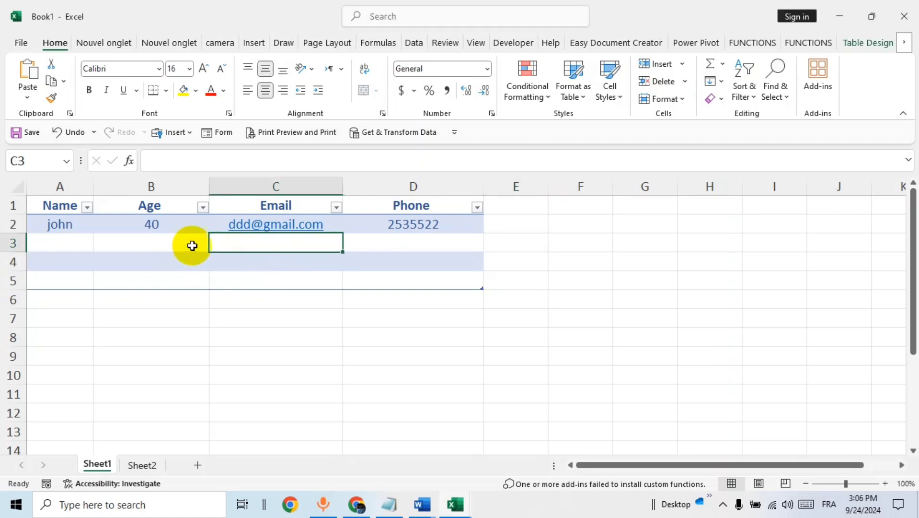
pyautogui.click(153, 243)
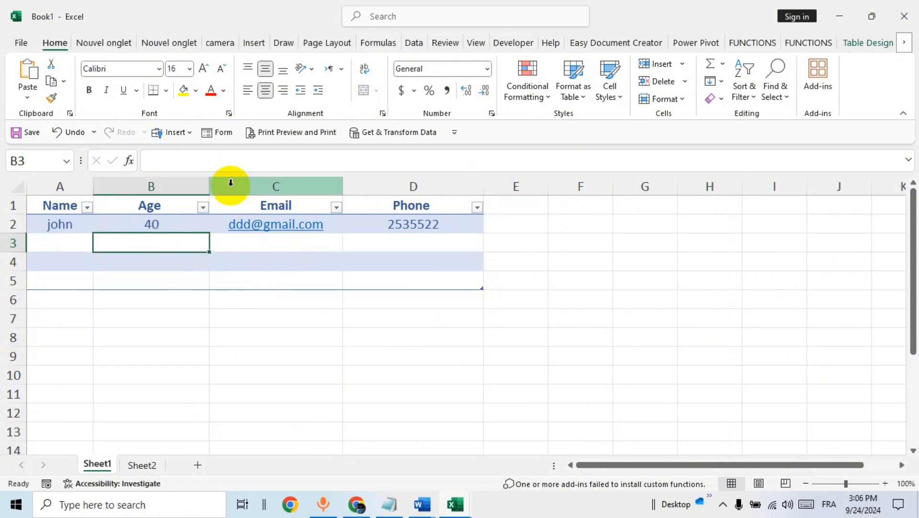
pyautogui.click(223, 133)
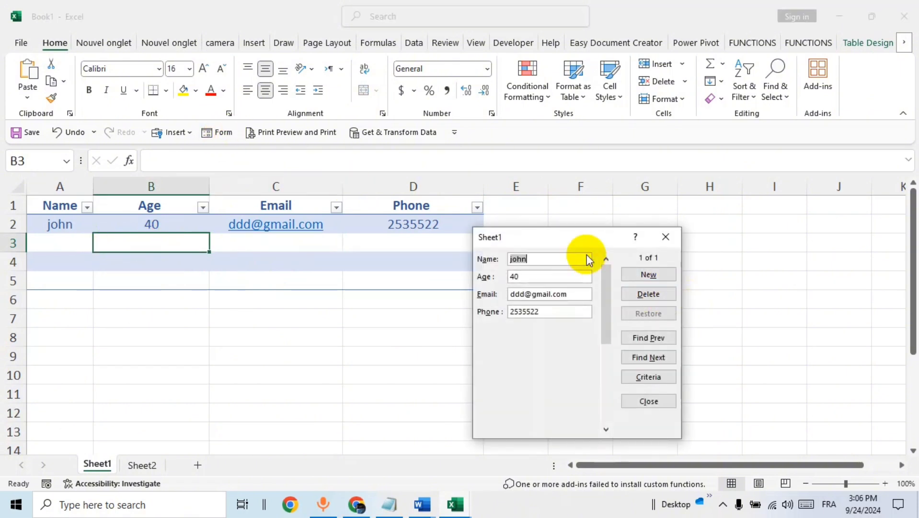
pyautogui.moveTo(579, 235); pyautogui.dragTo(534, 210)
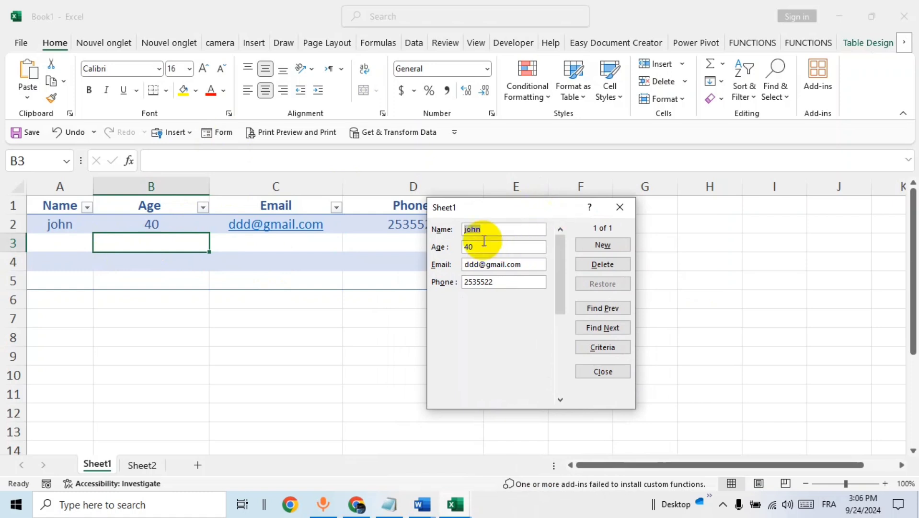
pyautogui.click(610, 245)
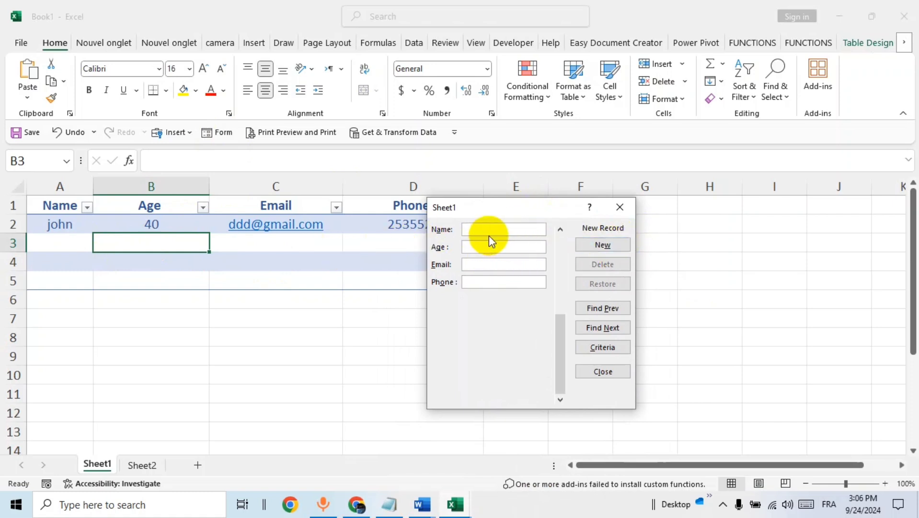
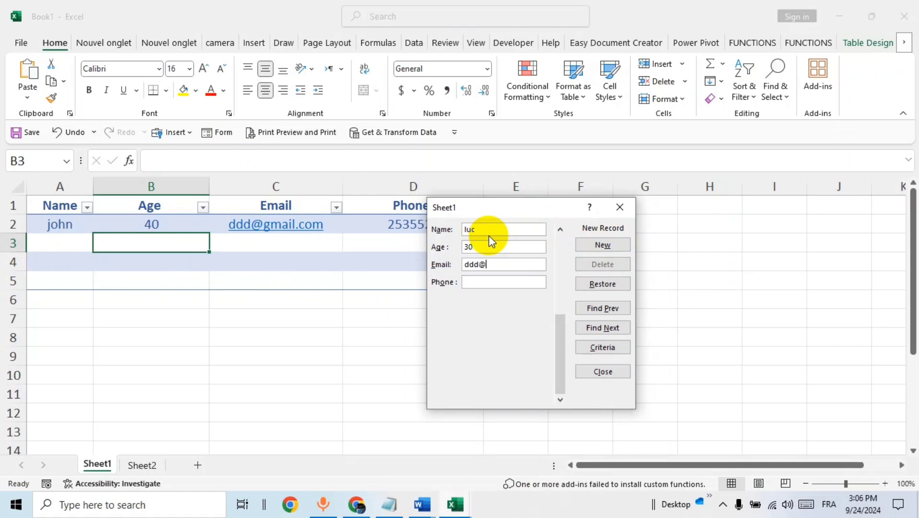
# - Fill in the new record with the person's name, age 30, e-mail address and phone number, add it, and close the form
pyautogui.press('Tab')
pyautogui.write('4758965')
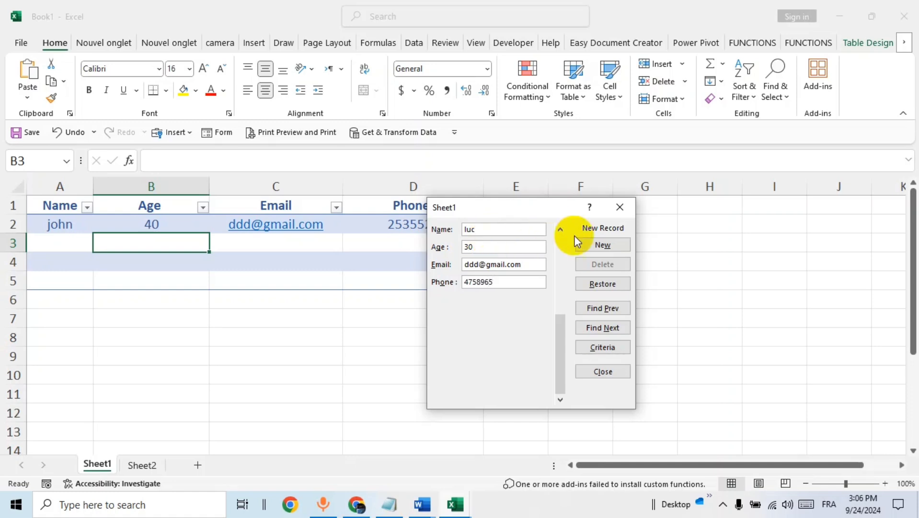
pyautogui.click(587, 244)
pyautogui.moveTo(537, 208); pyautogui.dragTo(645, 207)
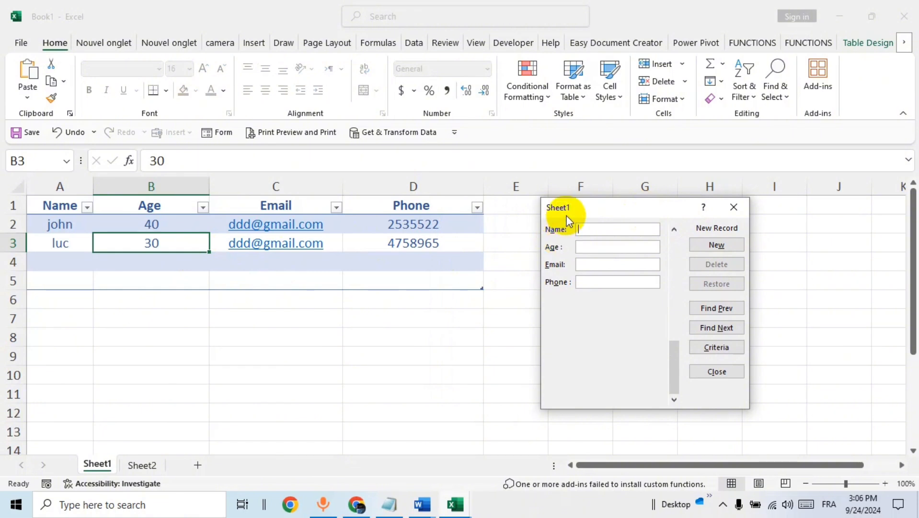
pyautogui.click(733, 206)
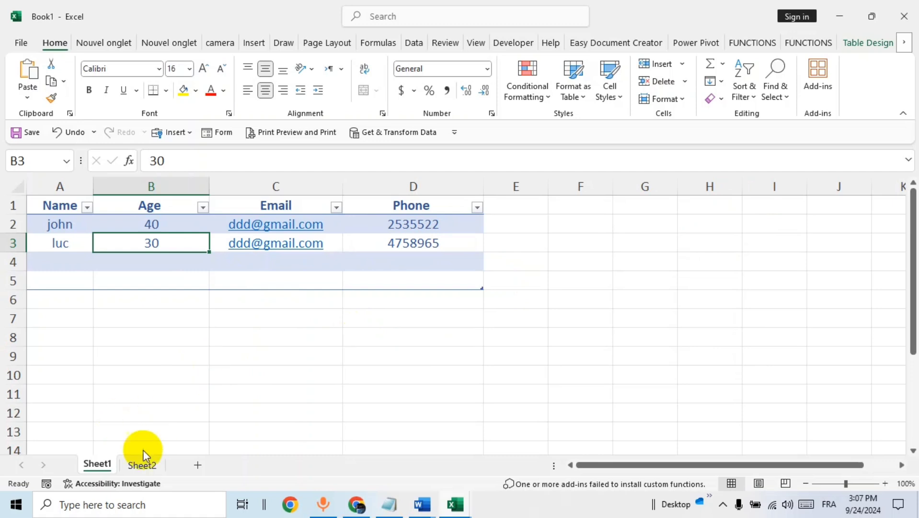
# - On Sheet2, enter the column headers name, age, email and phone in A1 to D1
pyautogui.click(142, 464)
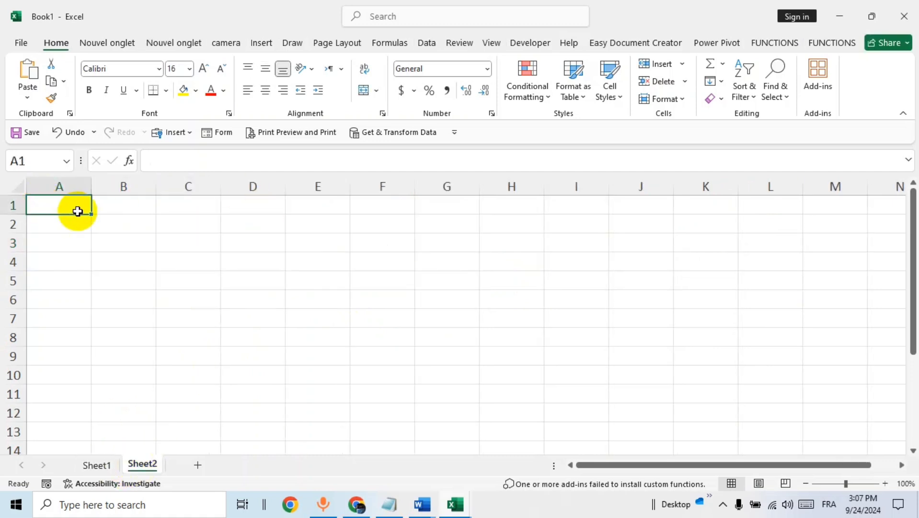
pyautogui.write('na')
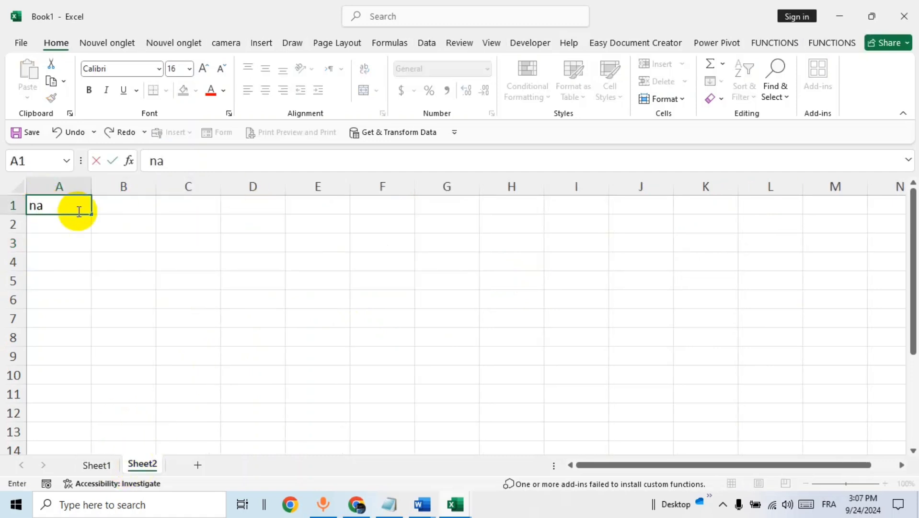
pyautogui.write('me')
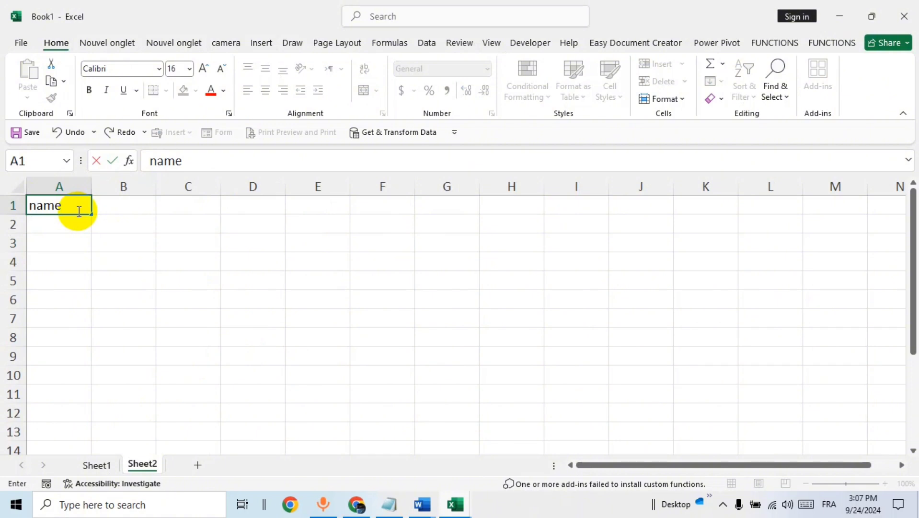
pyautogui.press('Tab')
pyautogui.write('age')
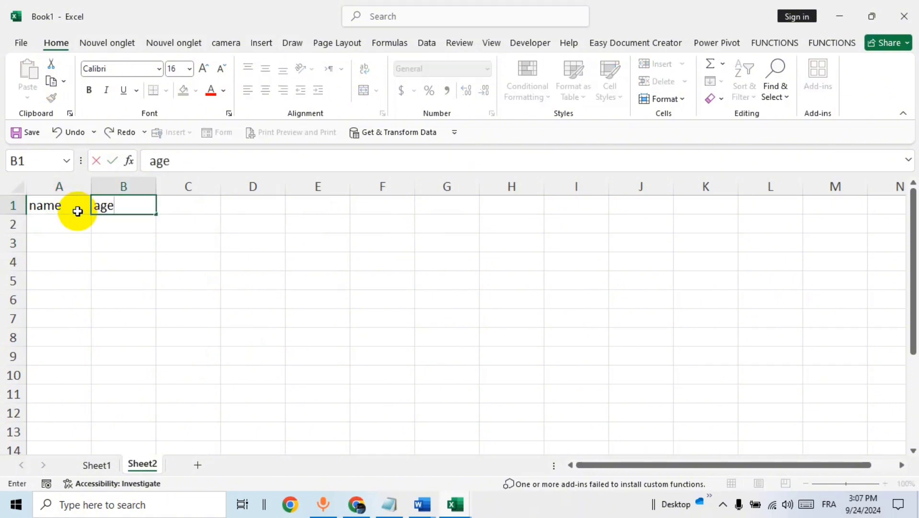
pyautogui.press('Tab')
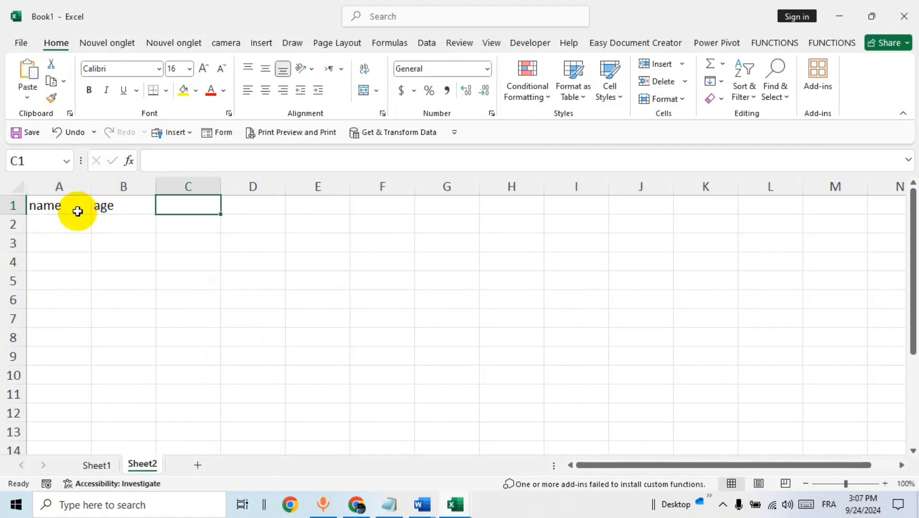
pyautogui.write('emai')
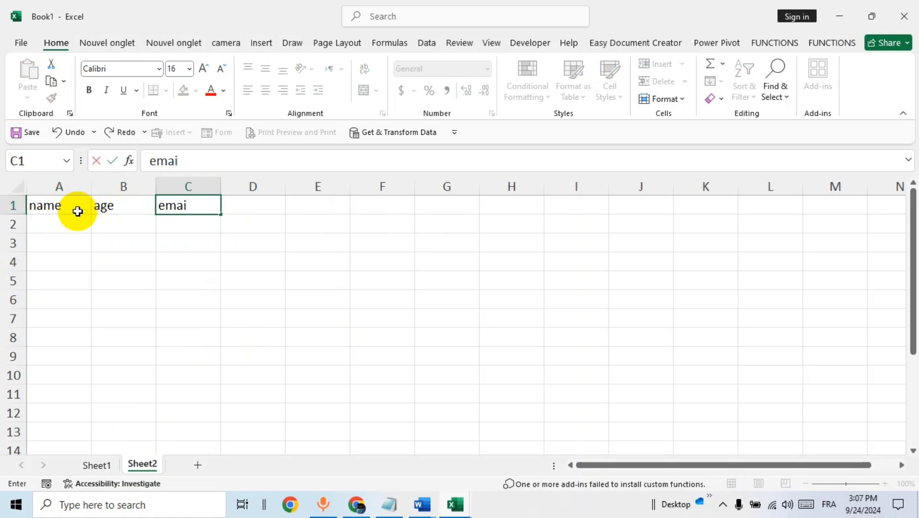
pyautogui.write('l')
pyautogui.press('Tab')
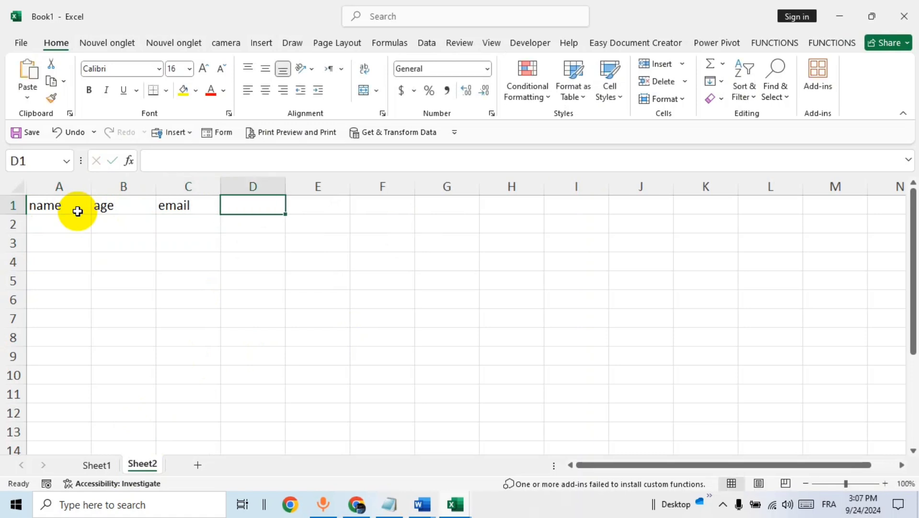
pyautogui.write('o')
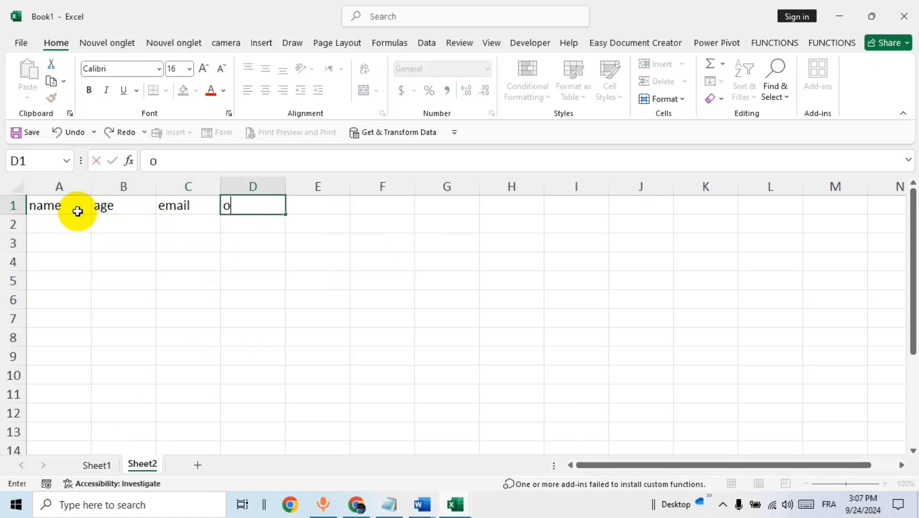
pyautogui.press('BackSpace')
pyautogui.write('phone')
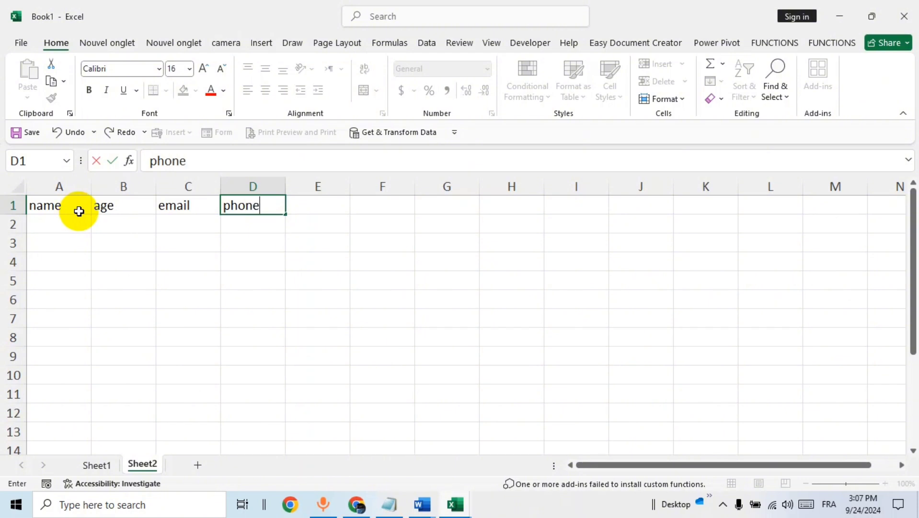
pyautogui.click(215, 259)
# - Convert the header cells A1:D1 into a table, marking that the table has headers
pyautogui.moveTo(58, 205); pyautogui.dragTo(277, 205)
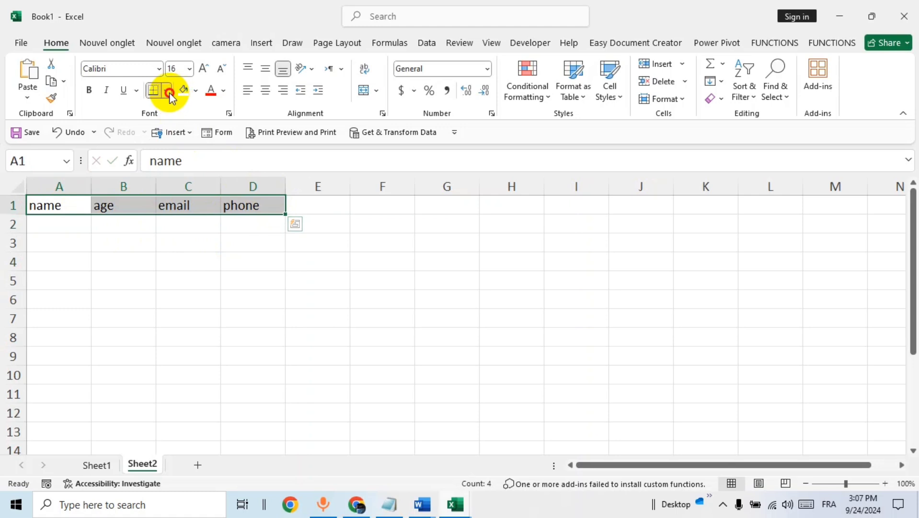
pyautogui.click(170, 92)
pyautogui.click(215, 226)
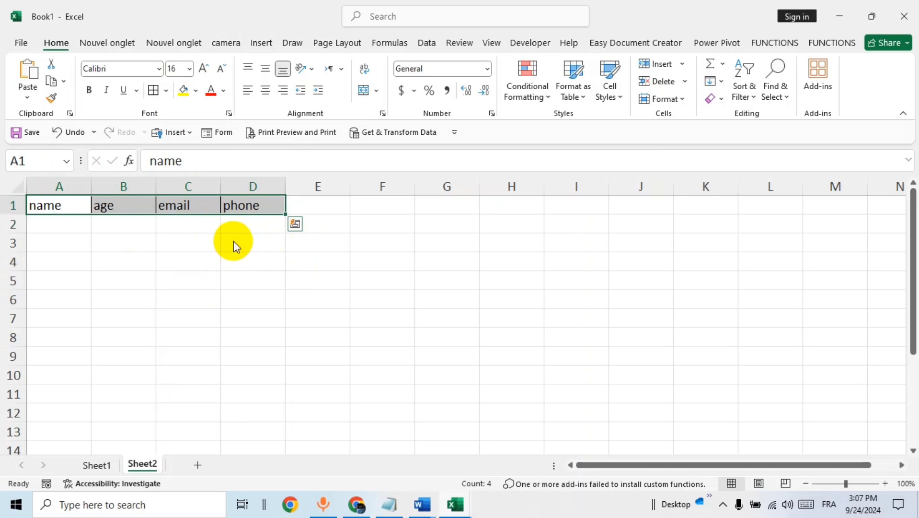
pyautogui.hotkey('ctrl', 't')
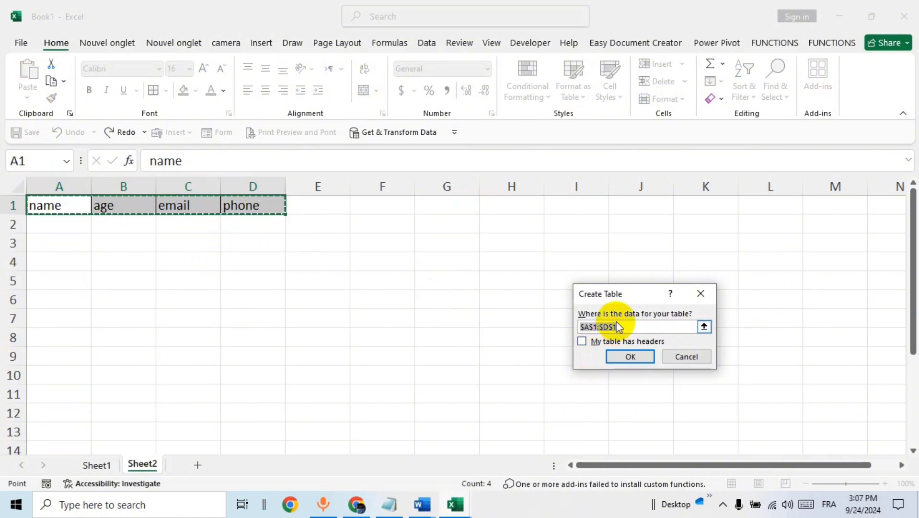
pyautogui.click(582, 341)
pyautogui.click(632, 357)
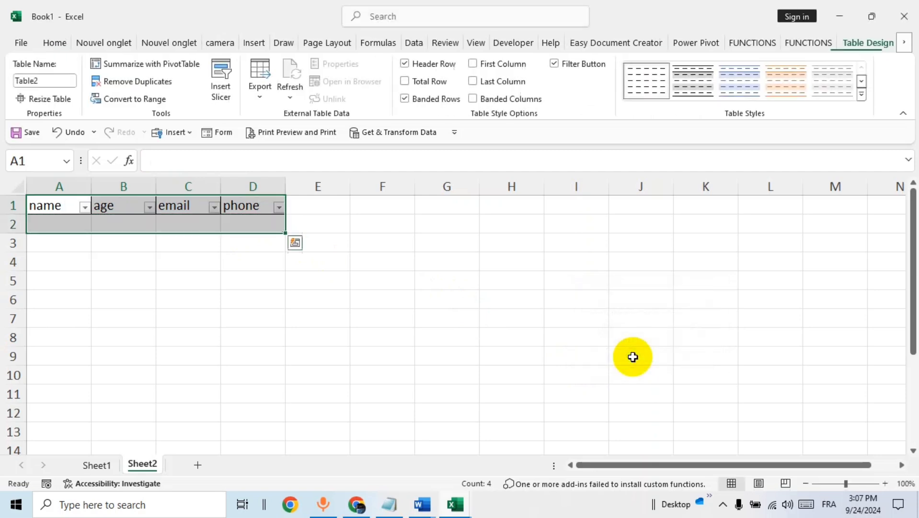
# - Apply a blue table style from the Light styles gallery to the new table
pyautogui.click(863, 96)
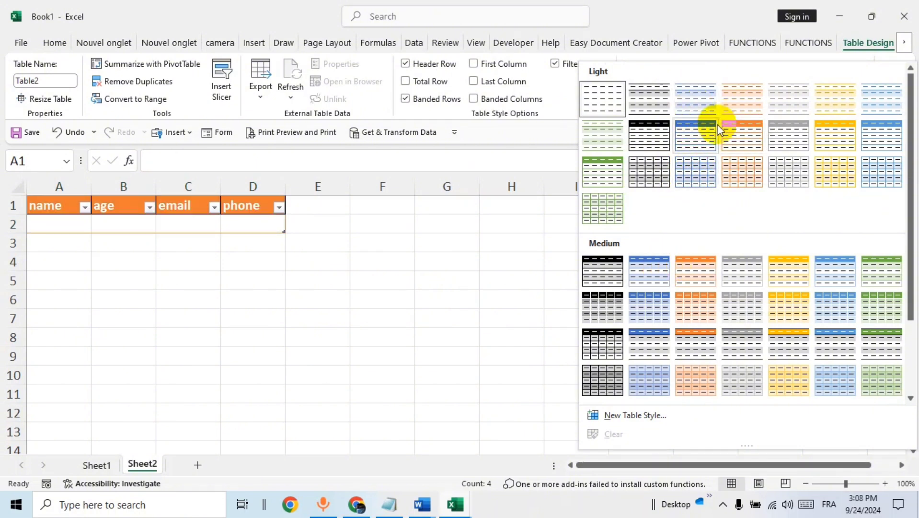
pyautogui.click(695, 175)
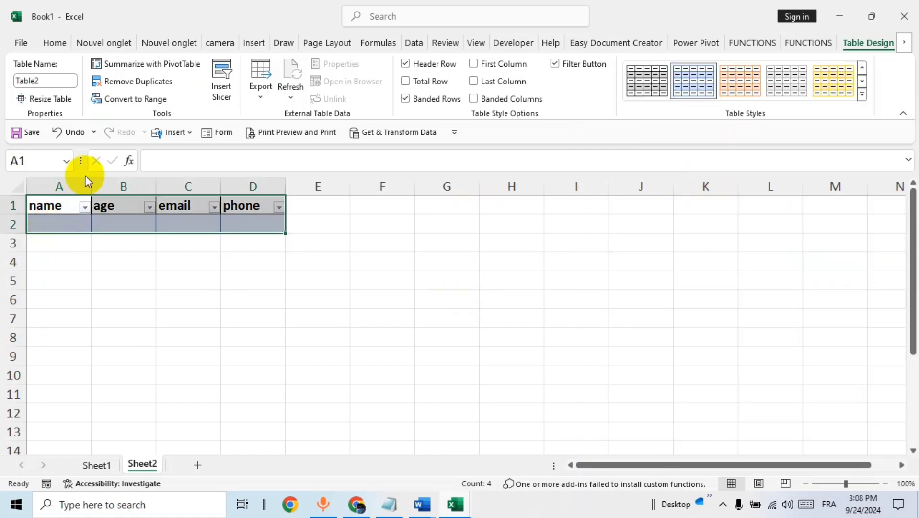
# - Widen the table's columns A through D
pyautogui.moveTo(91, 186); pyautogui.dragTo(111, 187)
pyautogui.moveTo(174, 187); pyautogui.dragTo(215, 187)
pyautogui.moveTo(281, 187); pyautogui.dragTo(317, 187)
pyautogui.moveTo(377, 185); pyautogui.dragTo(440, 185)
# - Center the contents of columns A to D horizontally and vertically and increase their font size to 18
pyautogui.click(73, 185)
pyautogui.moveTo(73, 185); pyautogui.dragTo(404, 184)
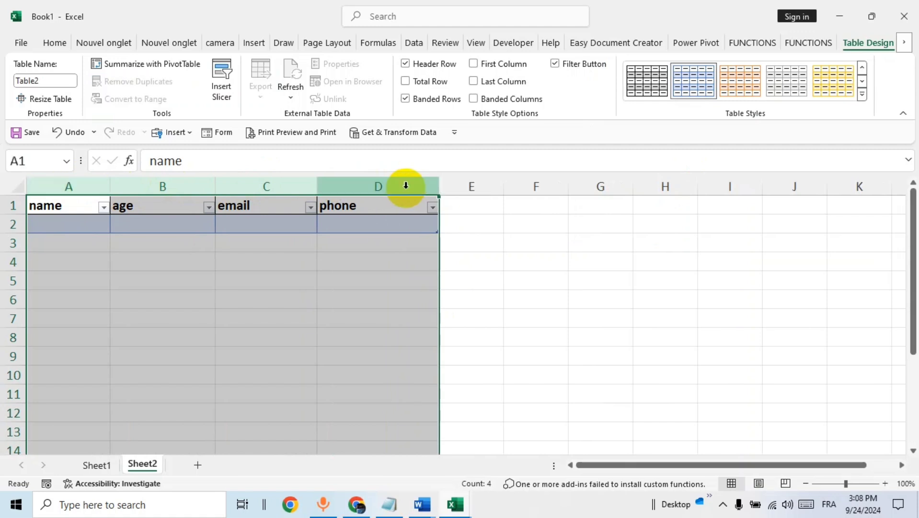
pyautogui.click(63, 46)
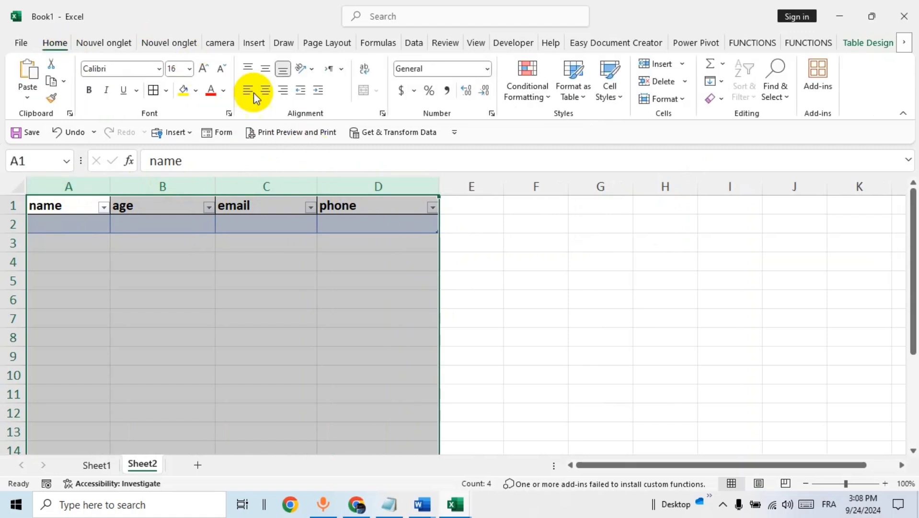
pyautogui.click(265, 89)
pyautogui.click(265, 66)
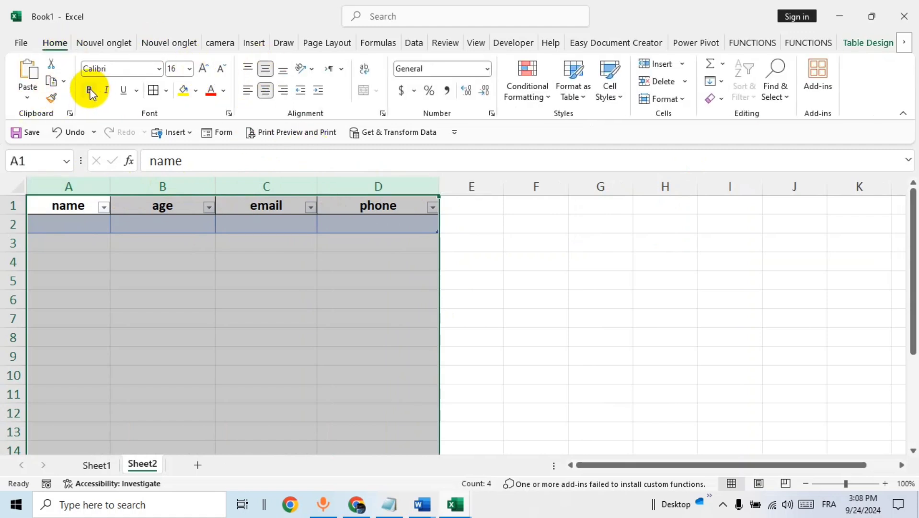
pyautogui.click(203, 69)
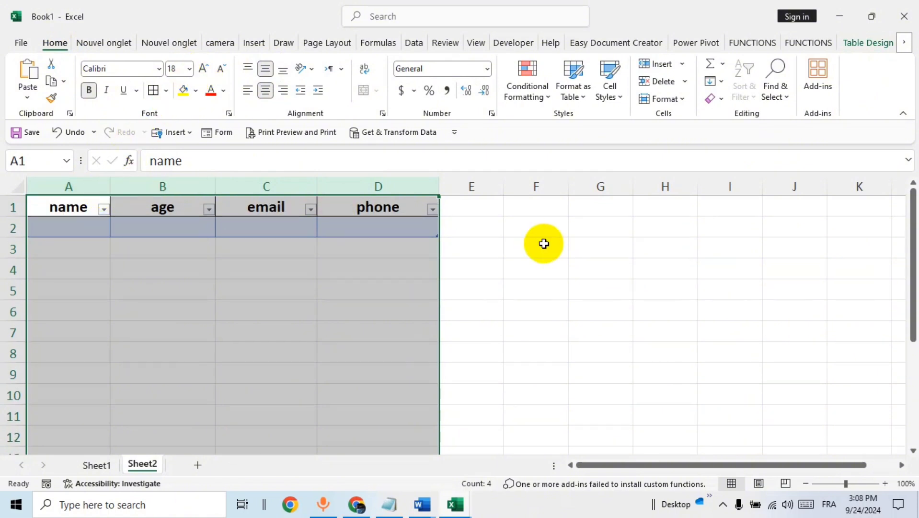
pyautogui.click(506, 271)
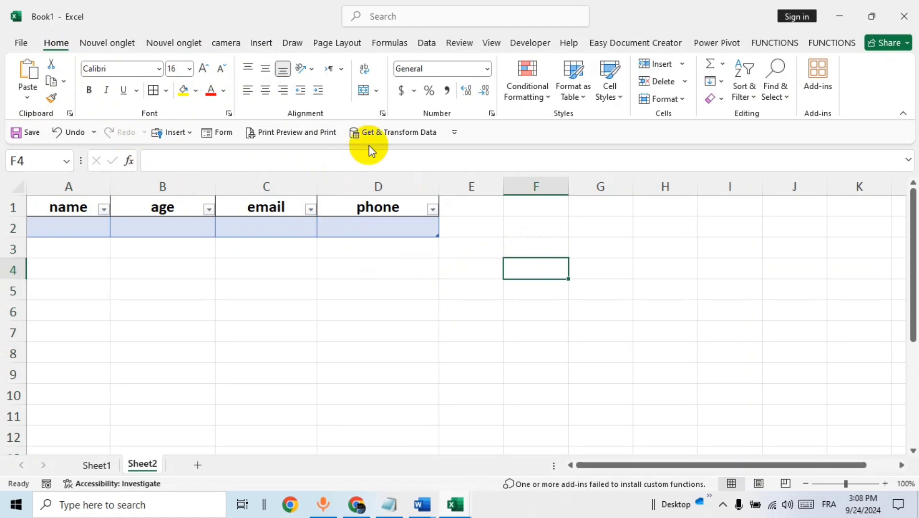
# - Open the ribbon customization options and list All Commands as the command source
pyautogui.rightClick(258, 113)
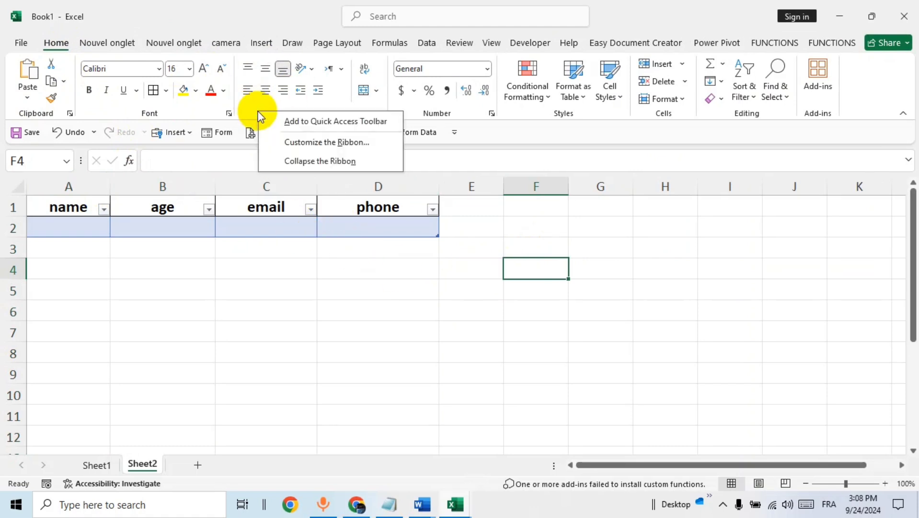
pyautogui.click(338, 144)
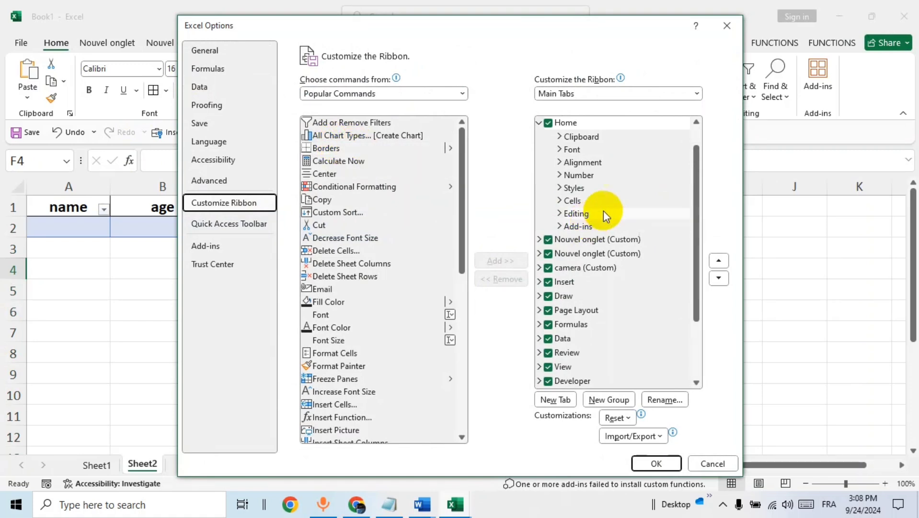
pyautogui.click(463, 94)
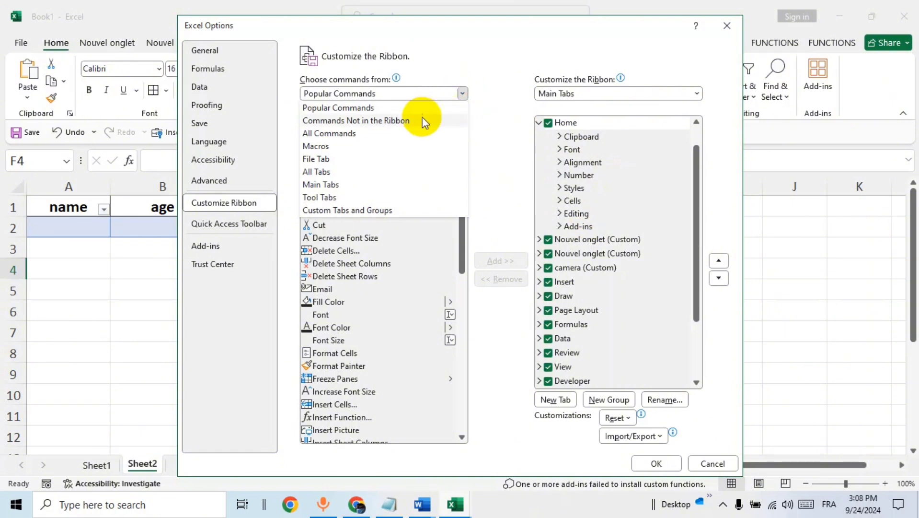
pyautogui.click(374, 136)
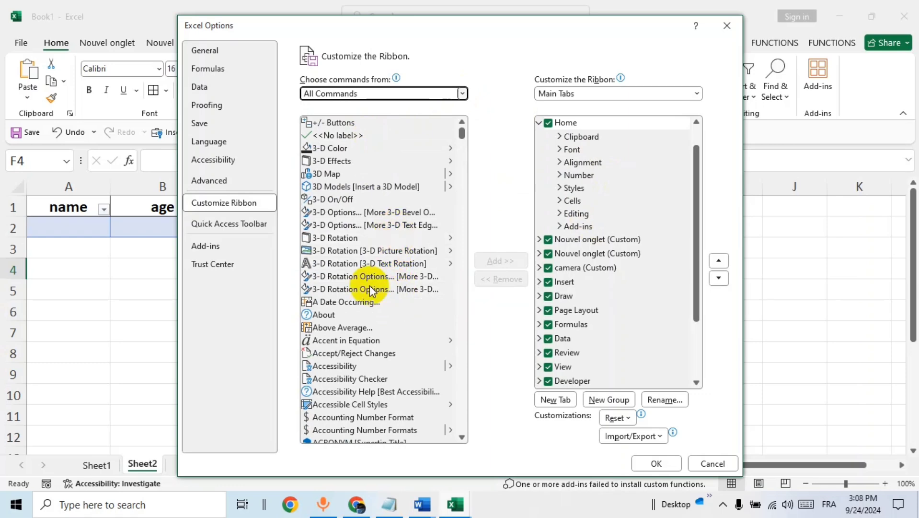
# - Locate and select the Form... command in the command list, then close the options with OK
pyautogui.scroll(-3, 403, 230)
pyautogui.moveTo(463, 137); pyautogui.dragTo(462, 228)
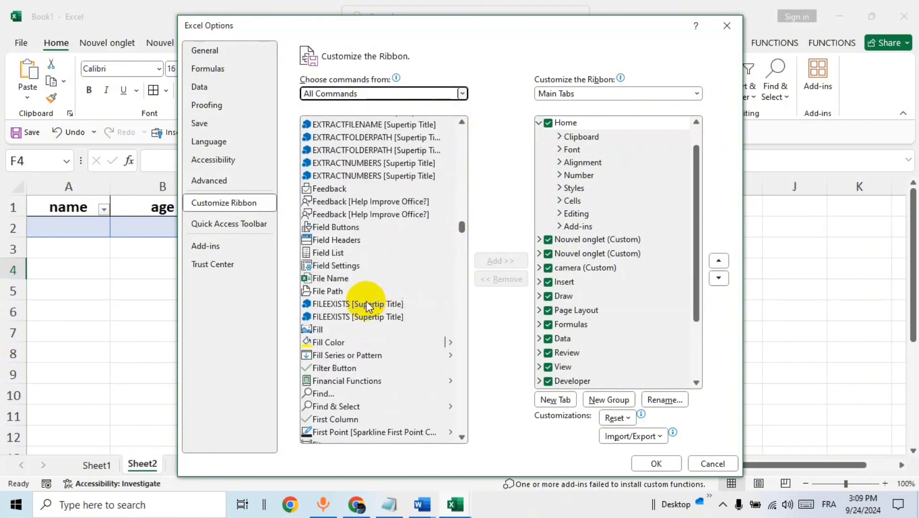
pyautogui.scroll(-3, 357, 281)
pyautogui.scroll(-3, 357, 287)
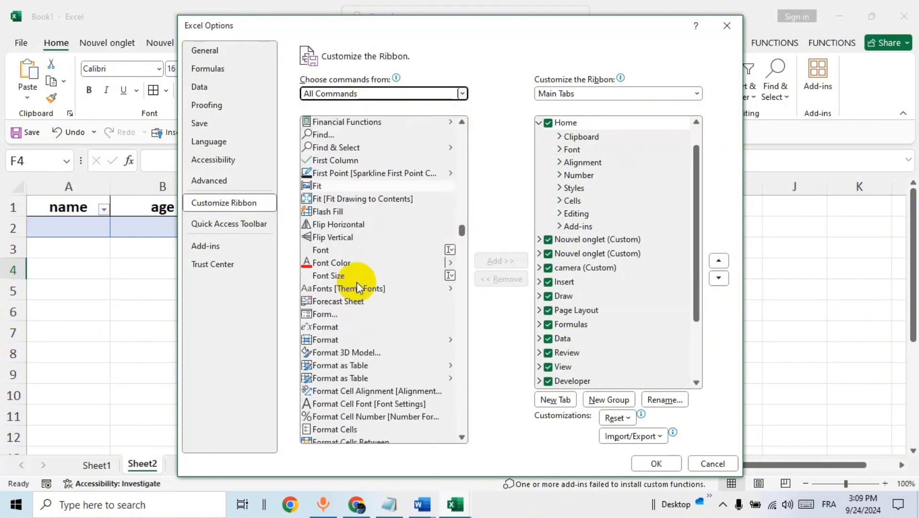
pyautogui.scroll(-2, 357, 287)
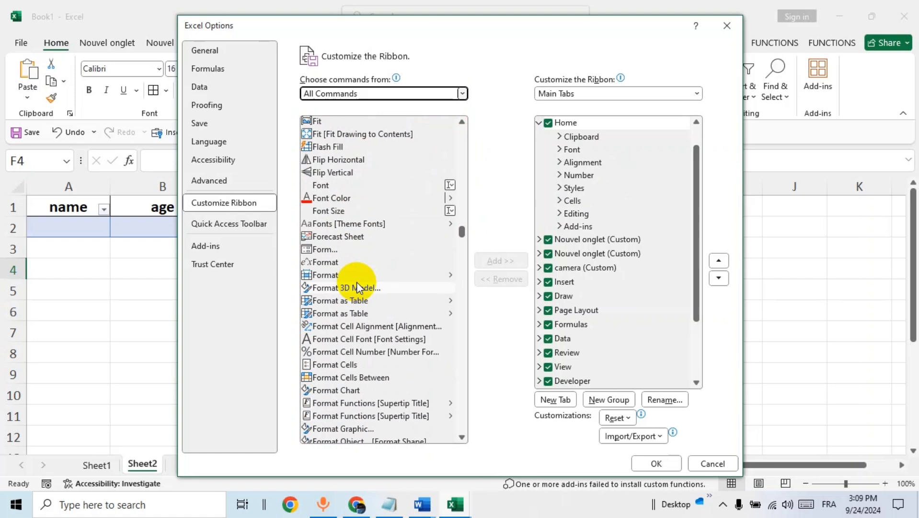
pyautogui.click(322, 253)
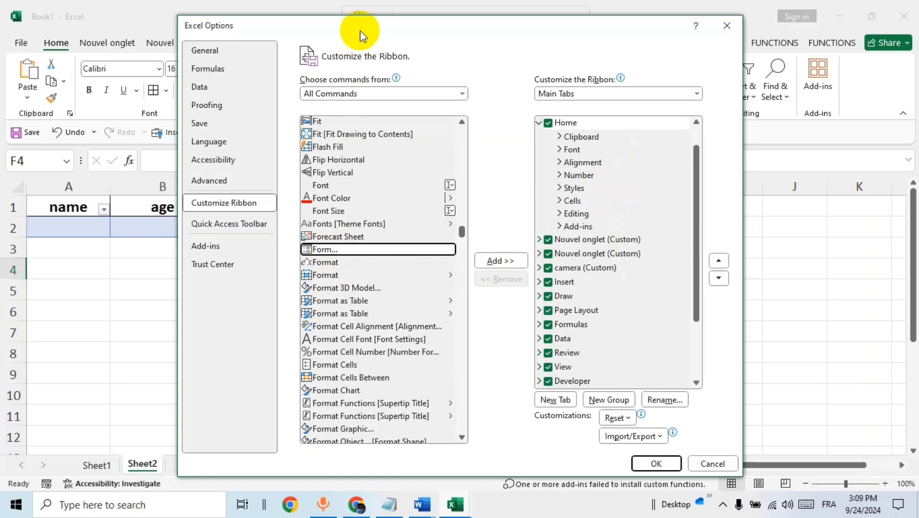
pyautogui.moveTo(360, 30); pyautogui.dragTo(473, 56)
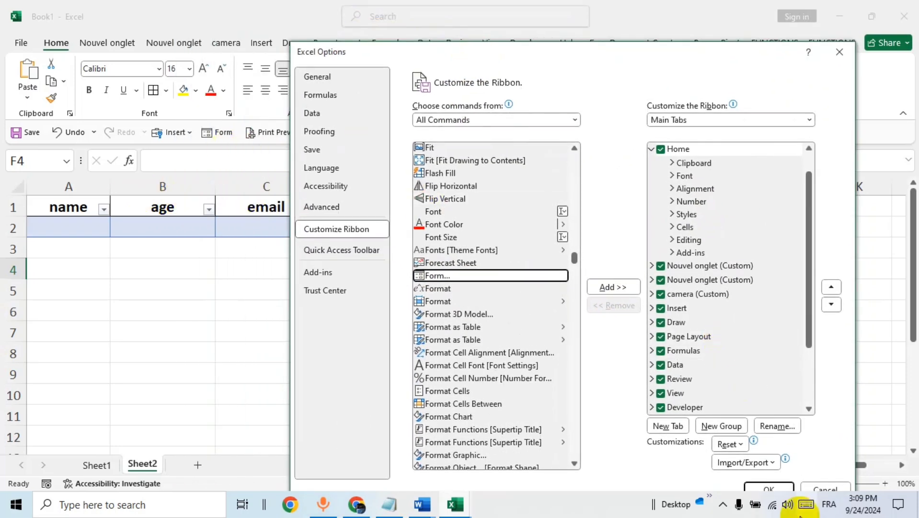
pyautogui.moveTo(646, 53); pyautogui.dragTo(608, 15)
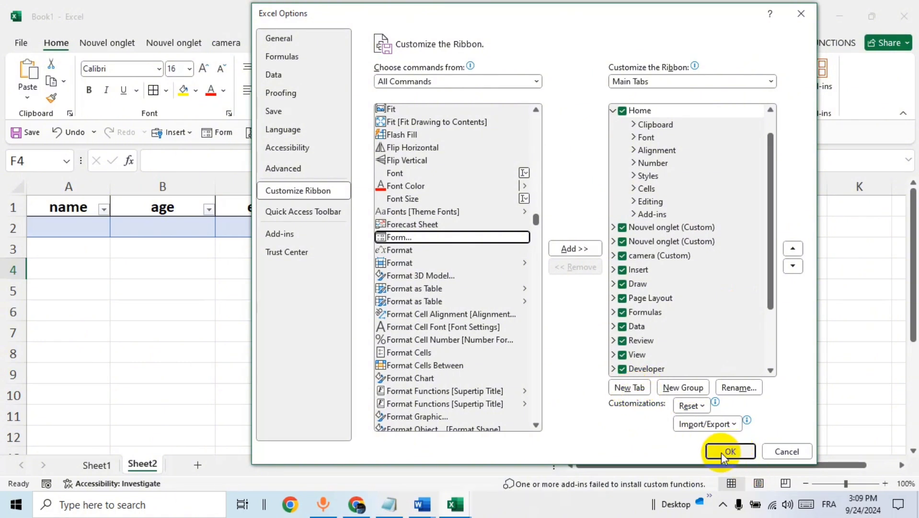
pyautogui.click(772, 449)
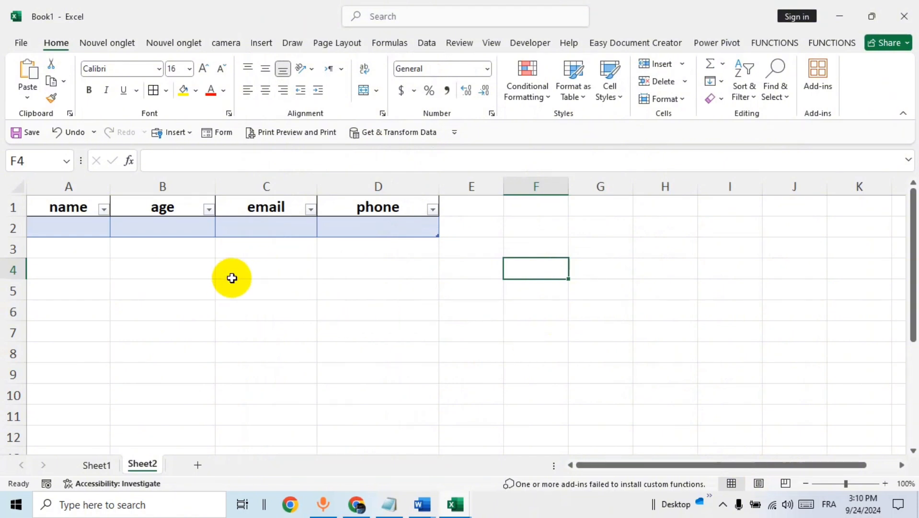
# - Select a cell in the table's data row and open the data form for the table
pyautogui.click(142, 228)
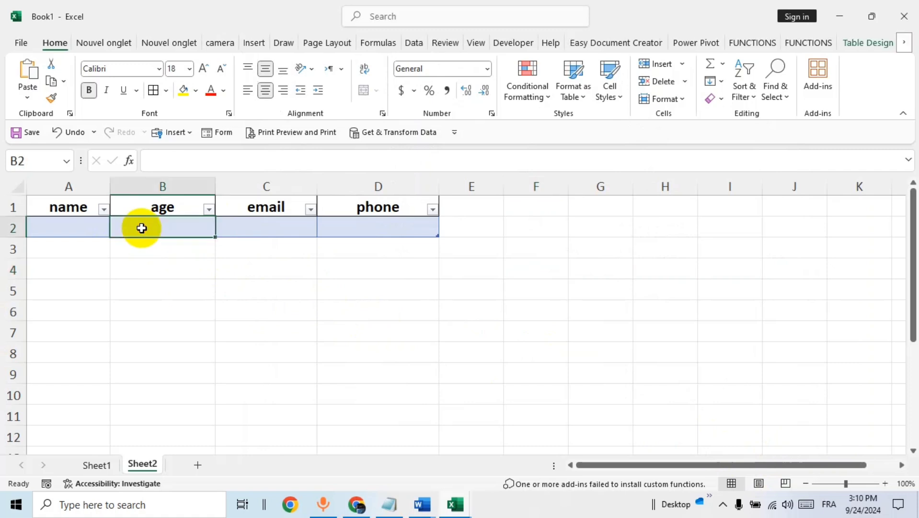
pyautogui.click(222, 133)
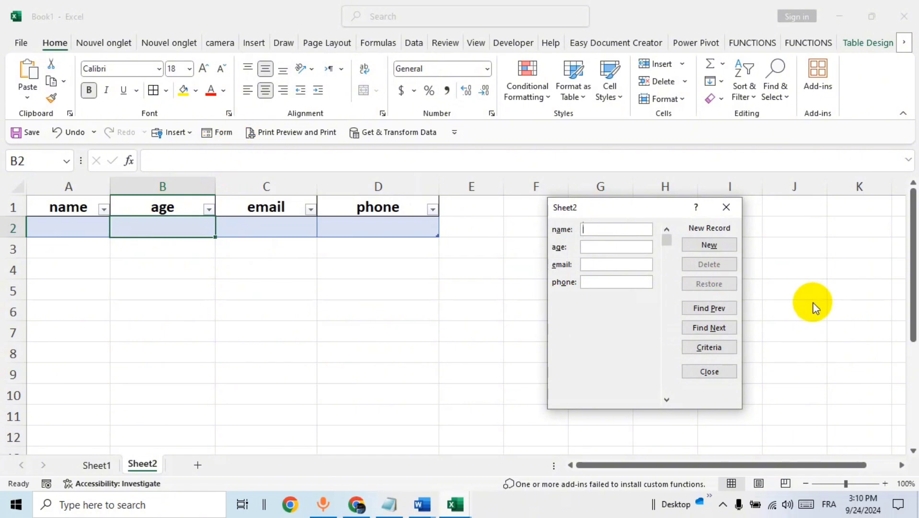
pyautogui.moveTo(616, 211); pyautogui.dragTo(526, 217)
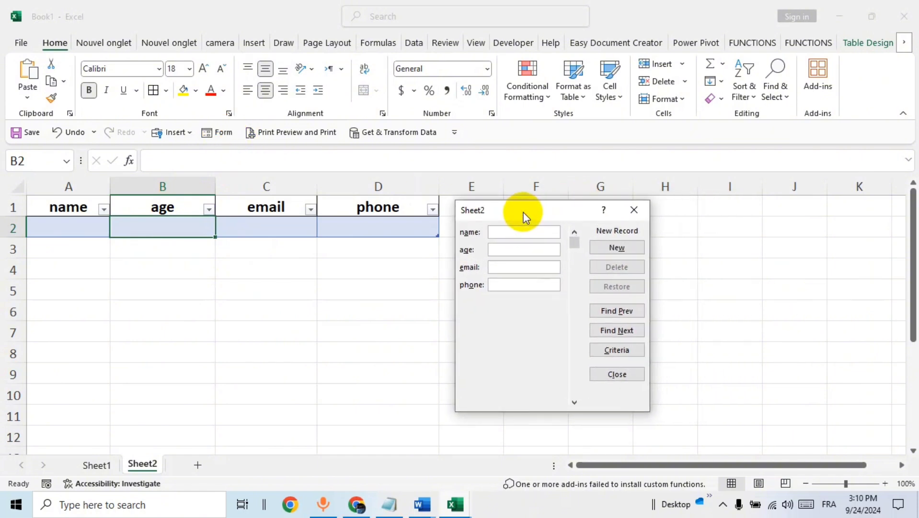
# - Enter a record in the data form with name hhh, age gggg, email gggg and phone gg, and add it as new
pyautogui.write('hhh')
pyautogui.press('Tab')
pyautogui.write('gggg')
pyautogui.press('Tab')
pyautogui.write('gggg')
pyautogui.press('Tab')
pyautogui.write('gg')
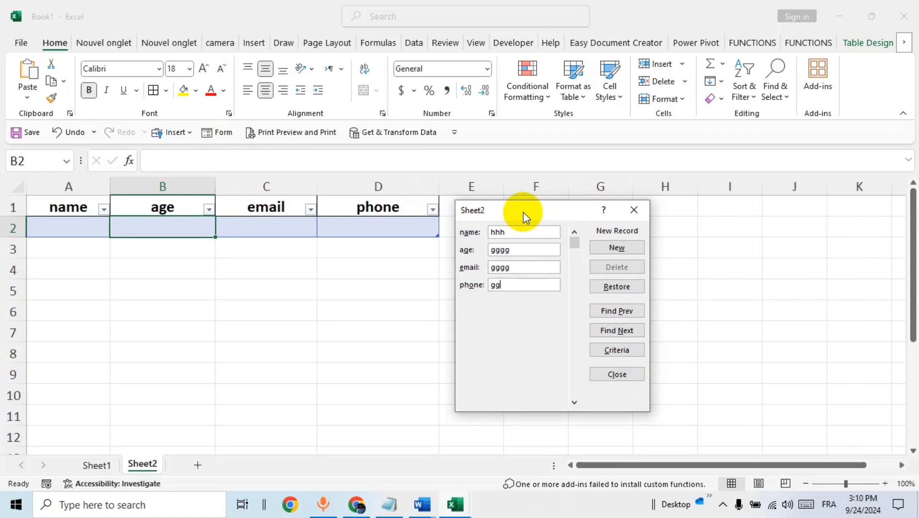
pyautogui.click(619, 245)
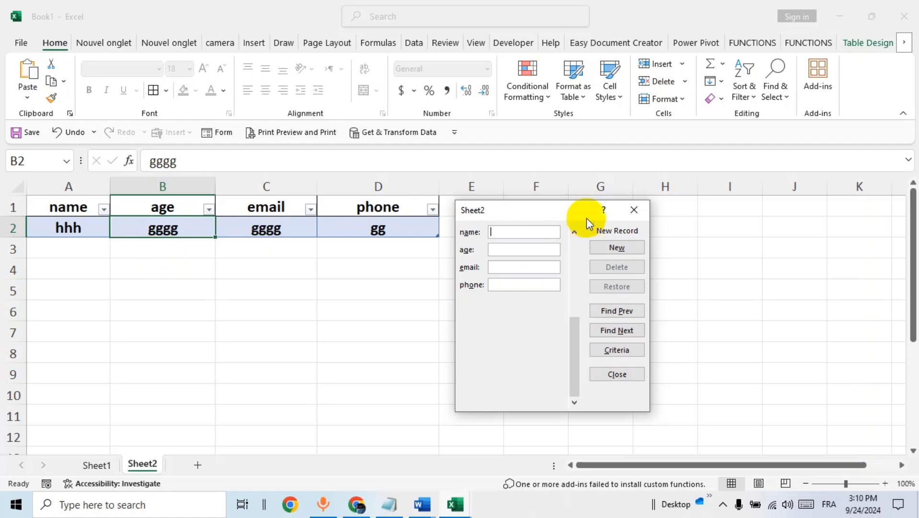
# - Close the data form
pyautogui.moveTo(535, 211); pyautogui.dragTo(592, 216)
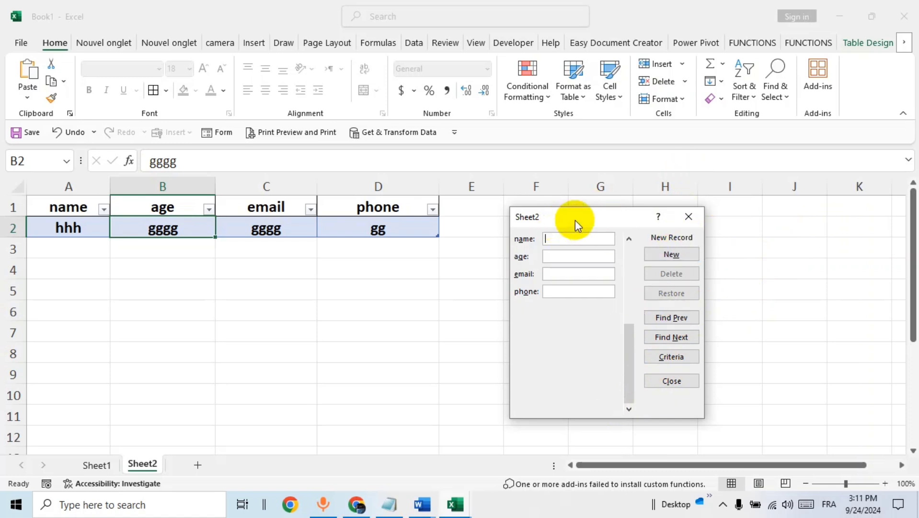
pyautogui.moveTo(575, 222); pyautogui.dragTo(476, 264)
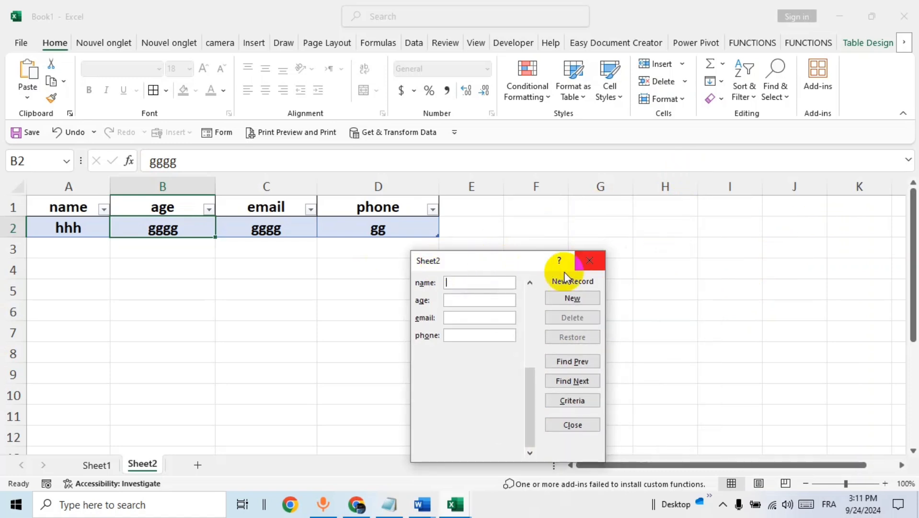
pyautogui.click(589, 260)
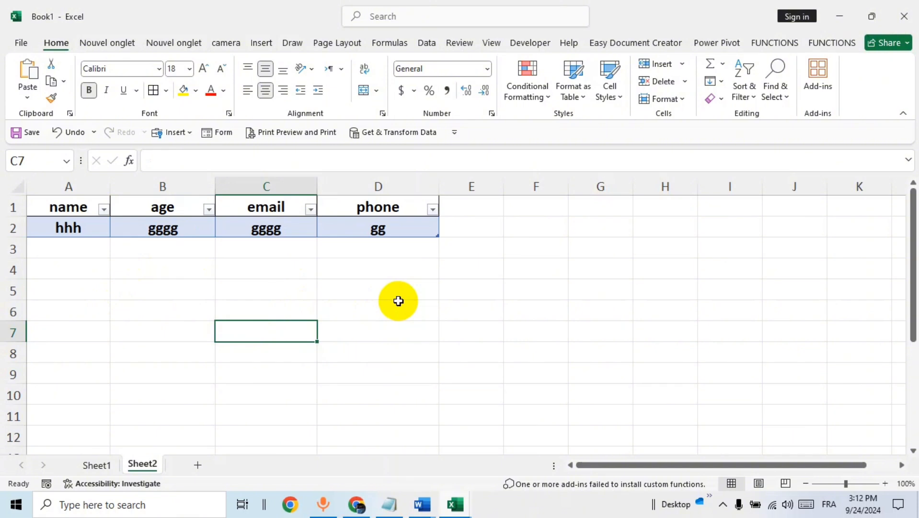